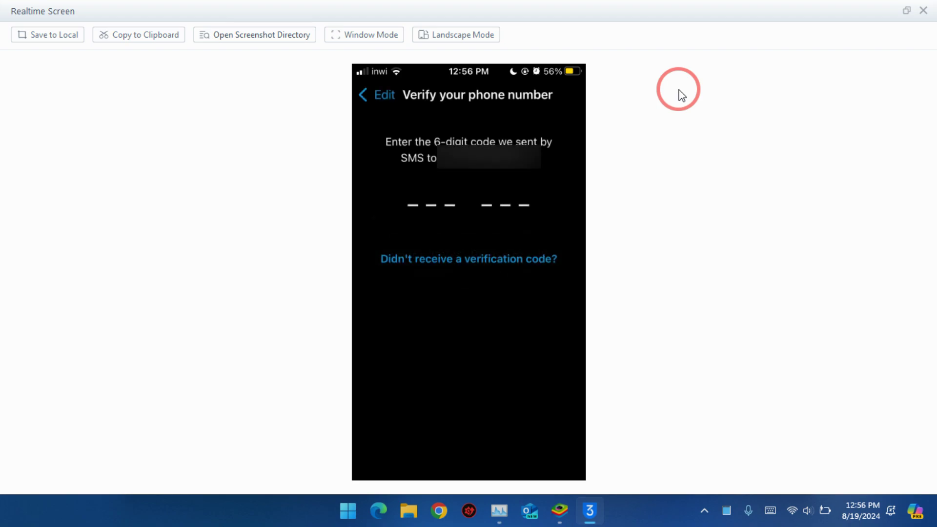
Shrink the full-screen 3uTools iPhone mirror down to a smaller window.
left_click(907, 11)
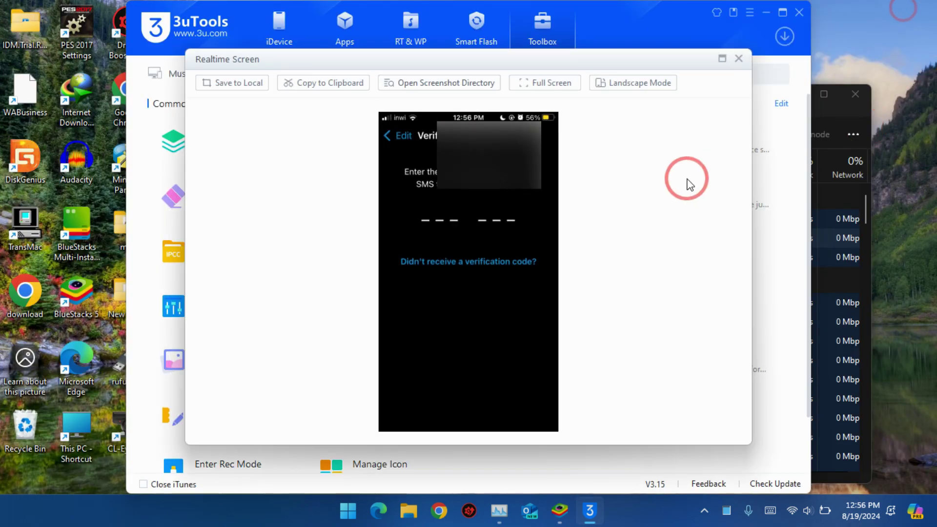
In BlueStacks, accept the WhatsApp Business terms and choose to register a new account.
left_click(559, 511)
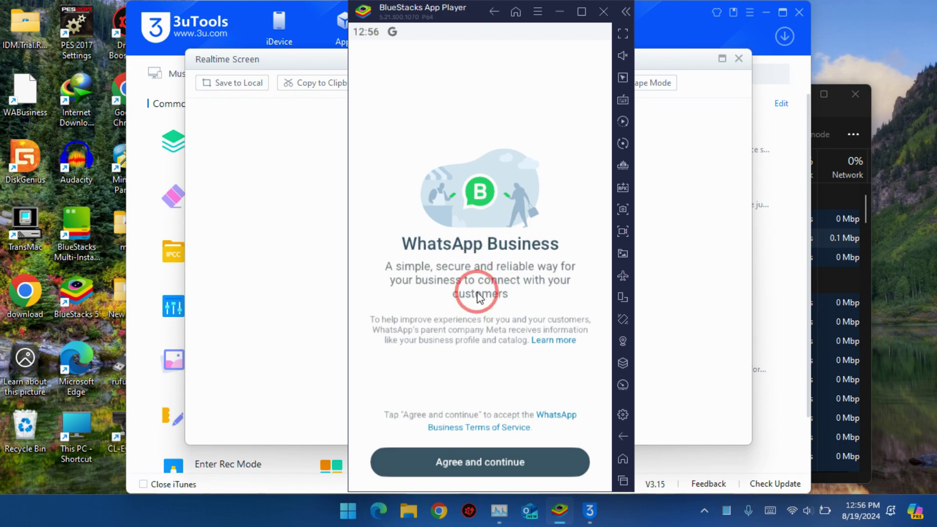
left_click(486, 461)
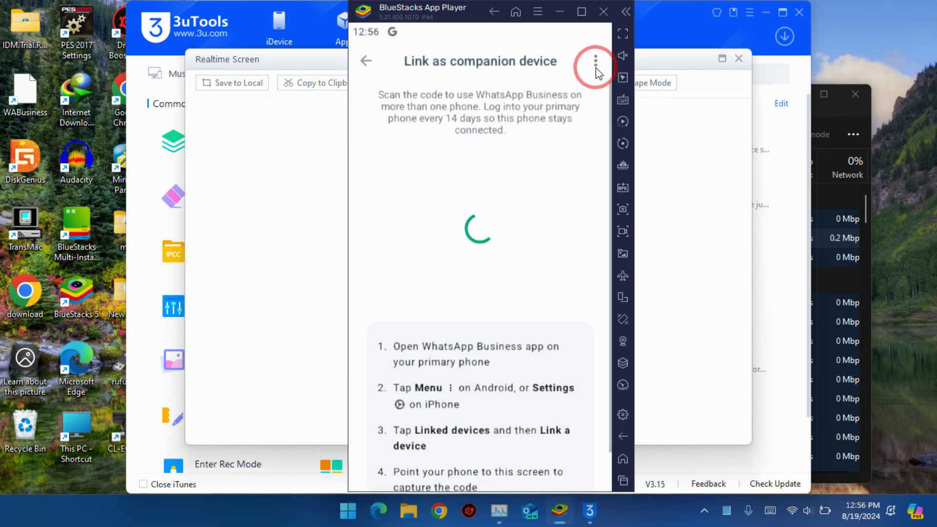
left_click(595, 60)
left_click(548, 155)
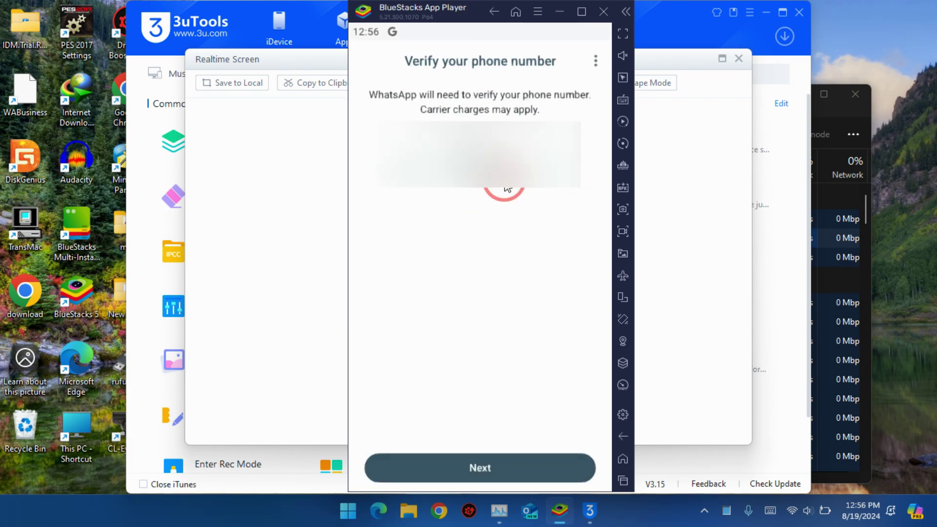
Submit and confirm the phone number, then request the verification code by SMS.
left_click(532, 384)
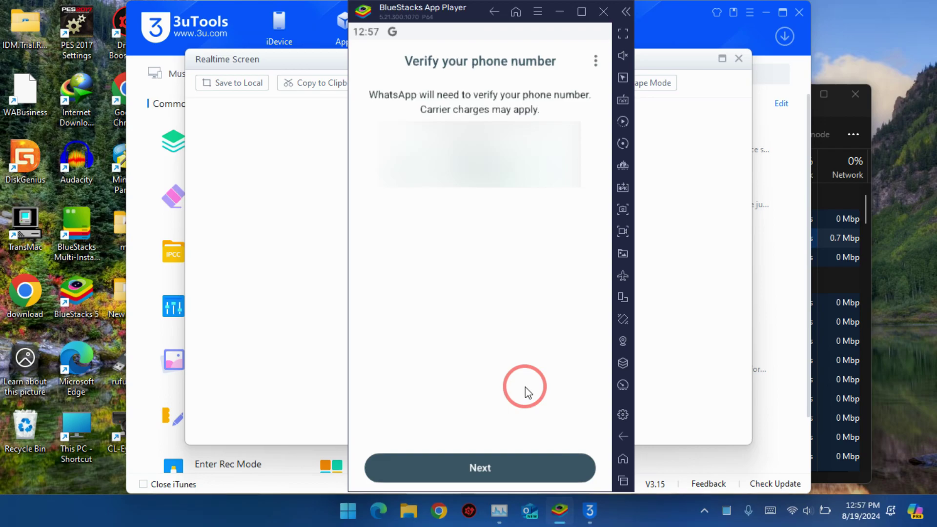
left_click(454, 468)
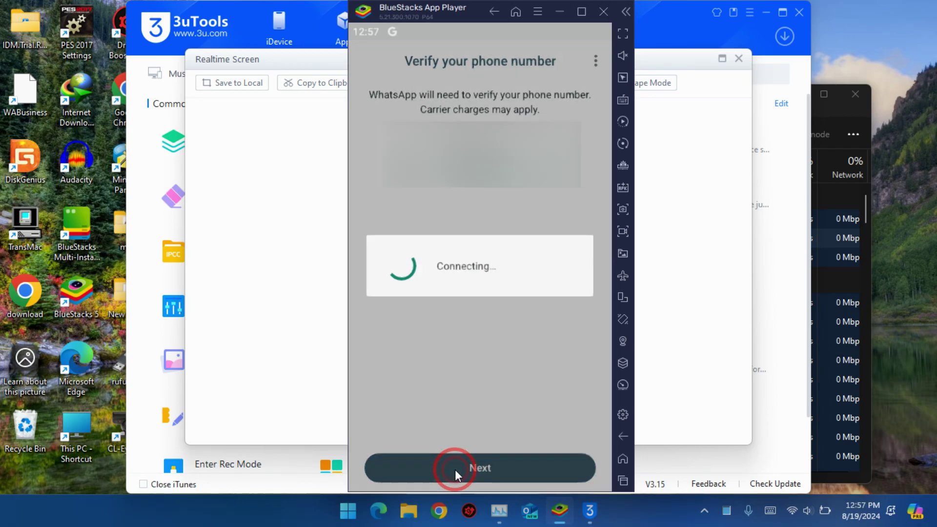
left_click(460, 377)
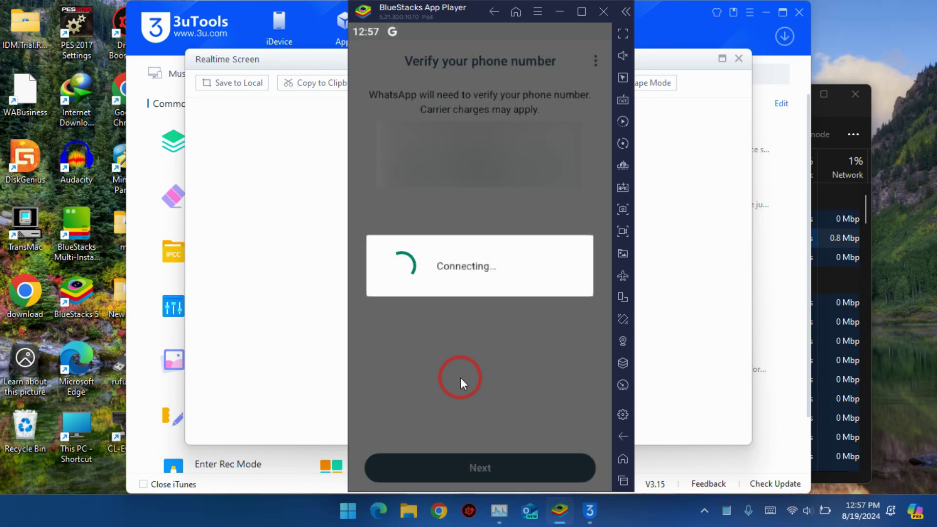
left_click(547, 299)
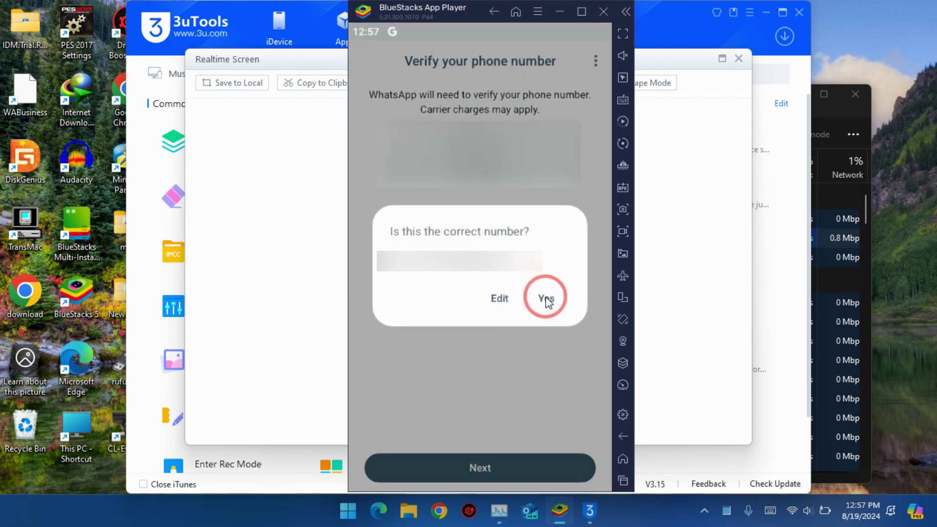
left_click(516, 390)
left_click(489, 467)
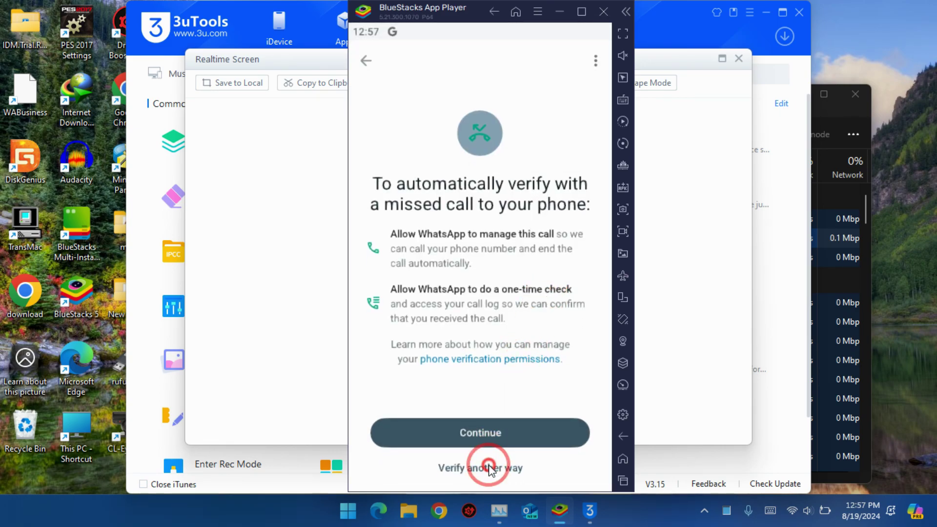
left_click(485, 432)
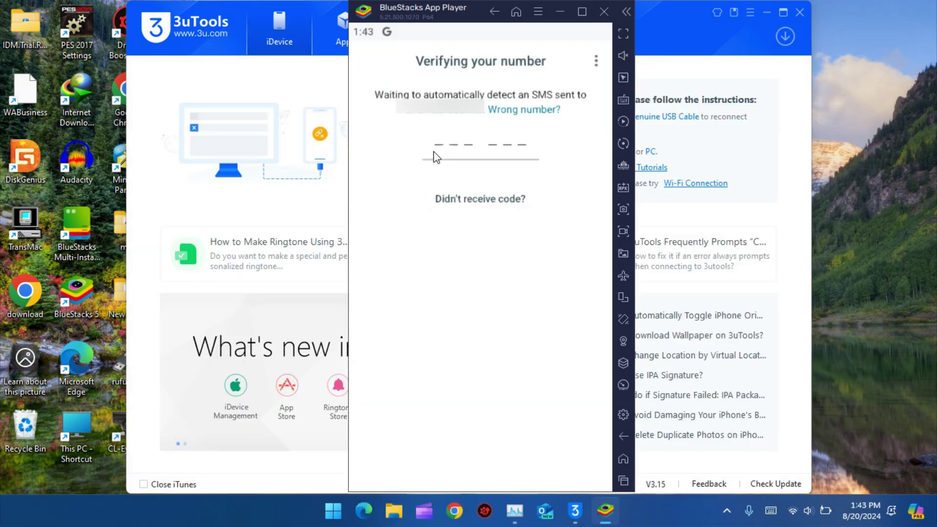
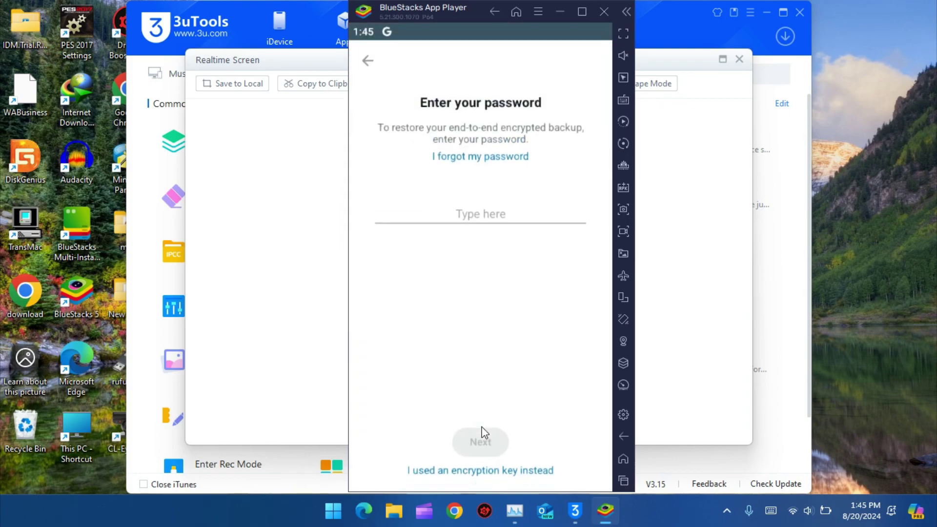
Enter the 6-digit SMS verification code, then skip the backup password and message restore.
left_click(367, 62)
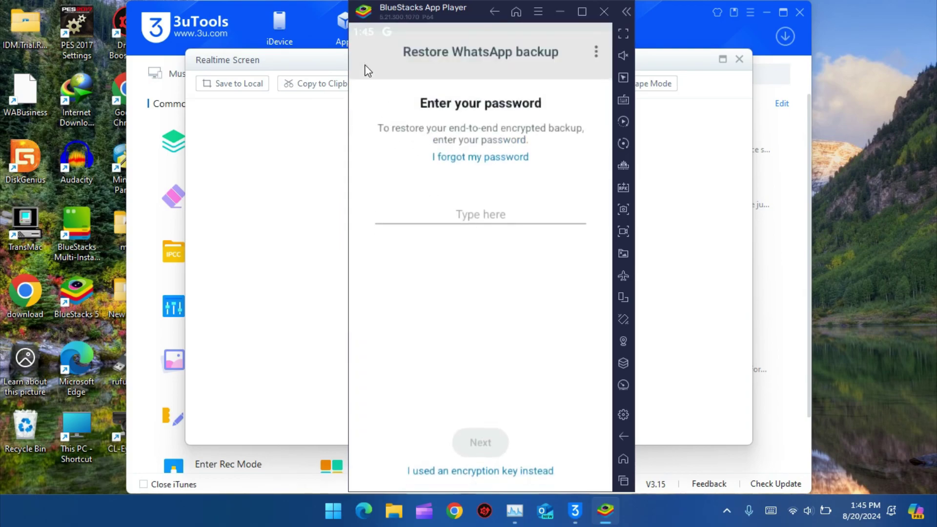
left_click(504, 463)
left_click(523, 290)
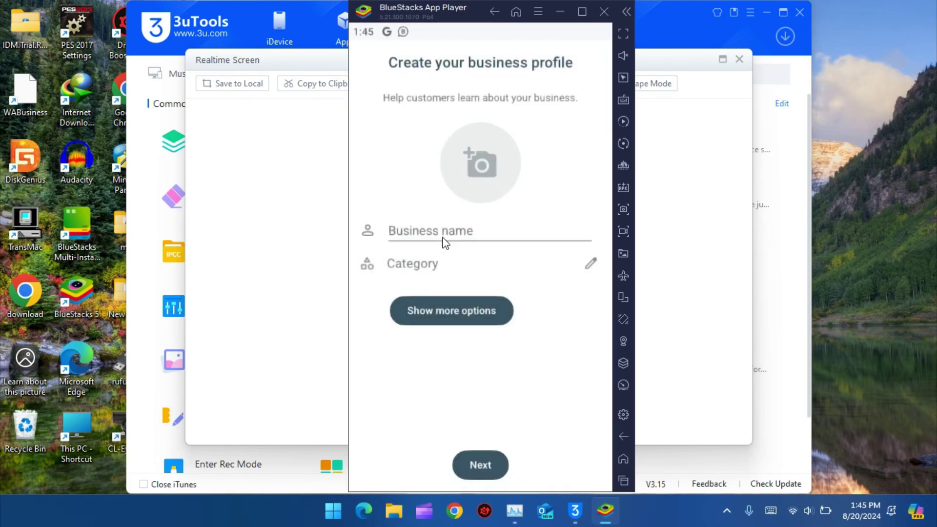
Name the business 'ok' with category Automotive Service, keep the name, and skip the email.
left_click(443, 233)
type("o")
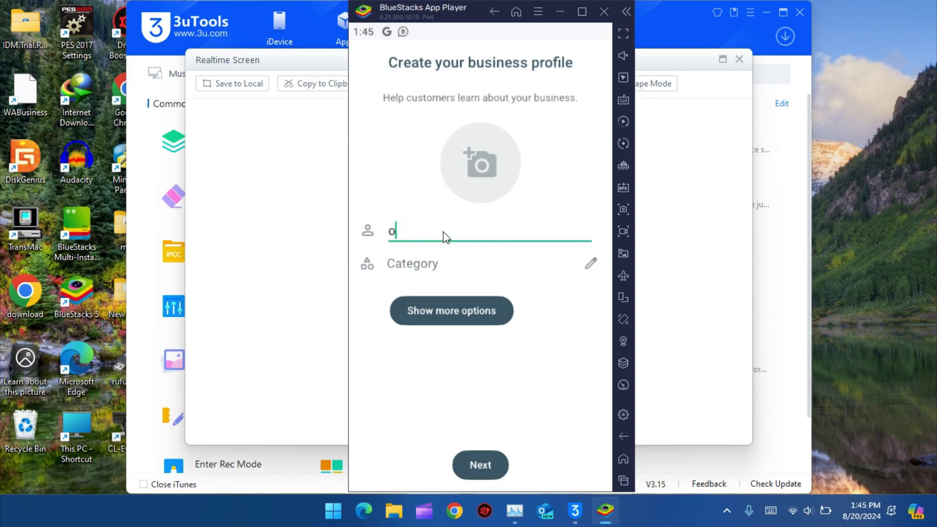
type("k")
left_click(443, 264)
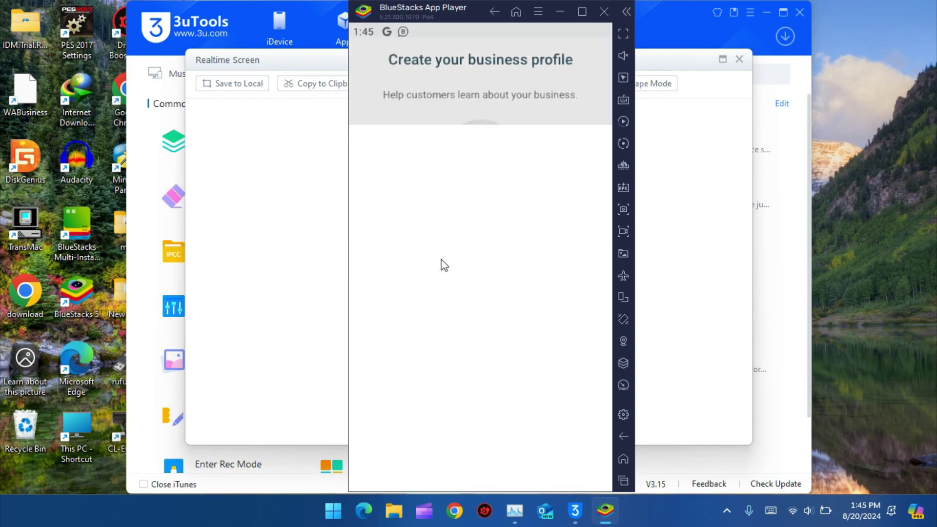
left_click(403, 177)
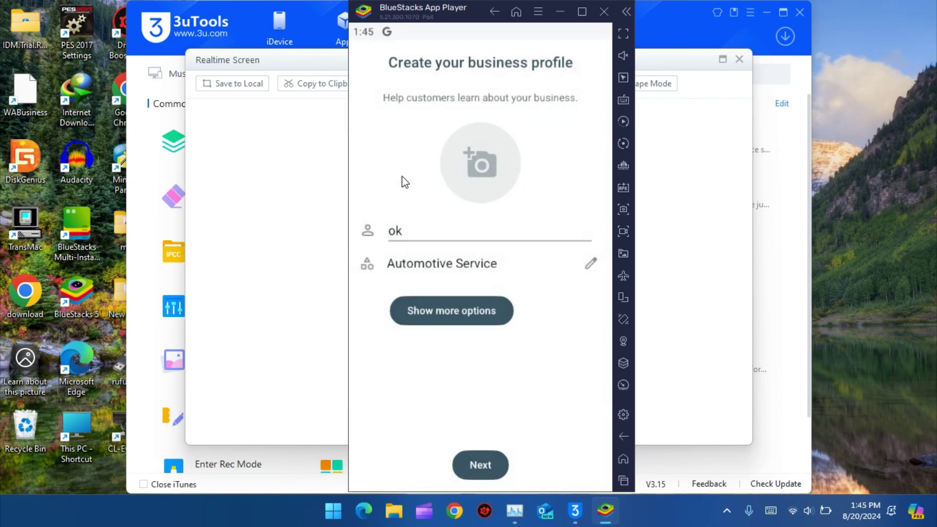
left_click(477, 461)
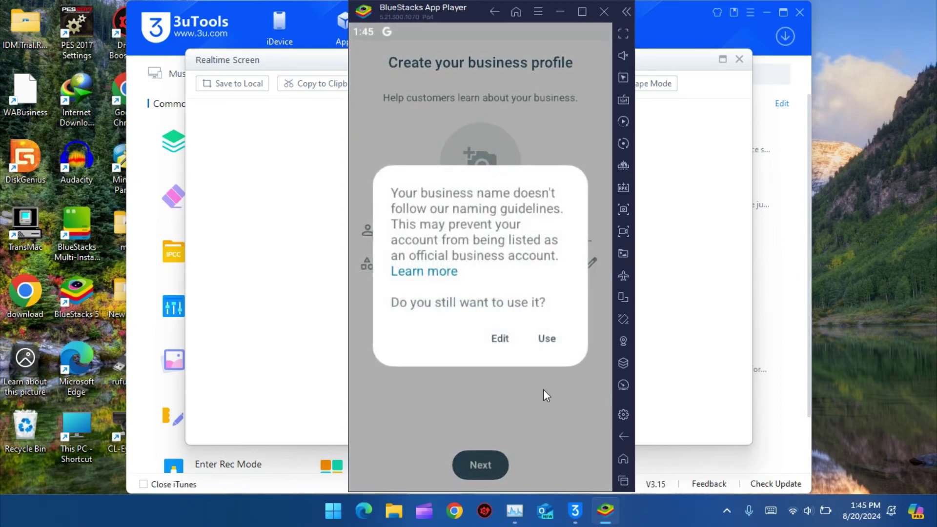
left_click(547, 338)
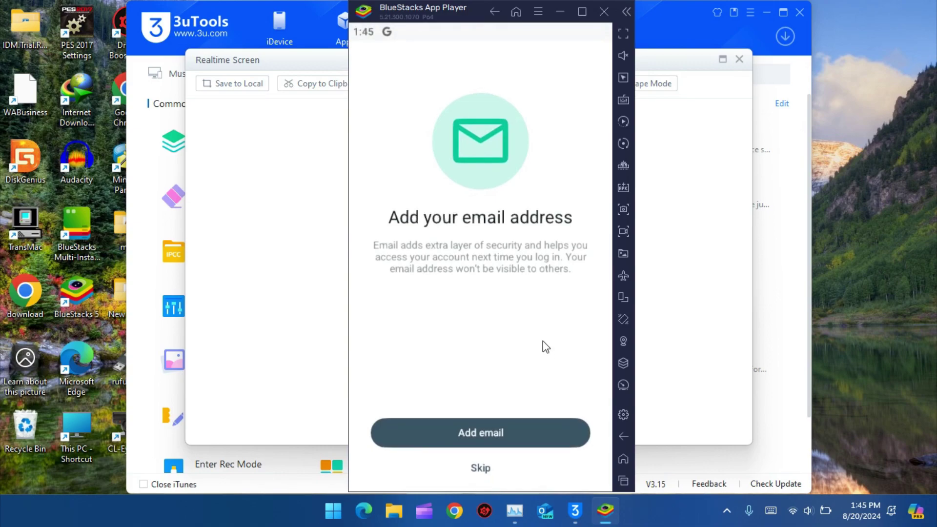
left_click(481, 469)
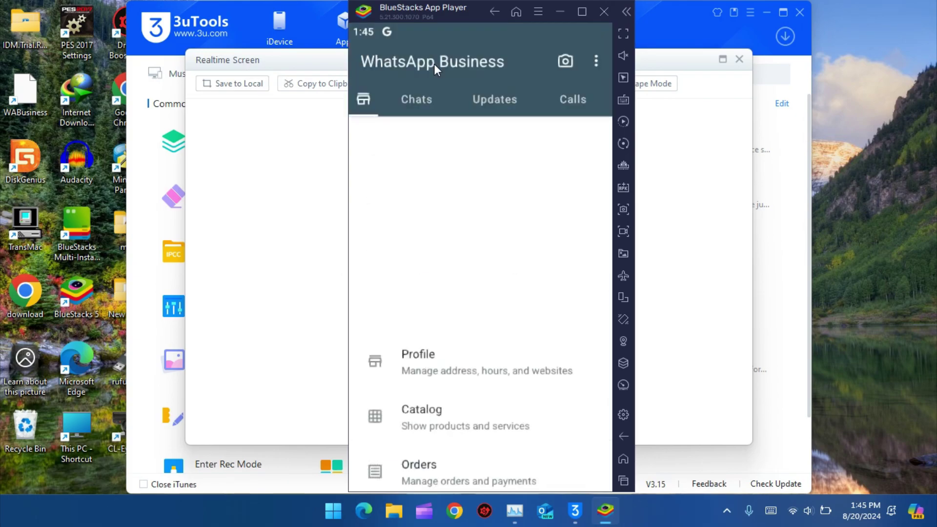
Bring the 3uTools iPhone mirror to the front from the taskbar.
left_click(577, 511)
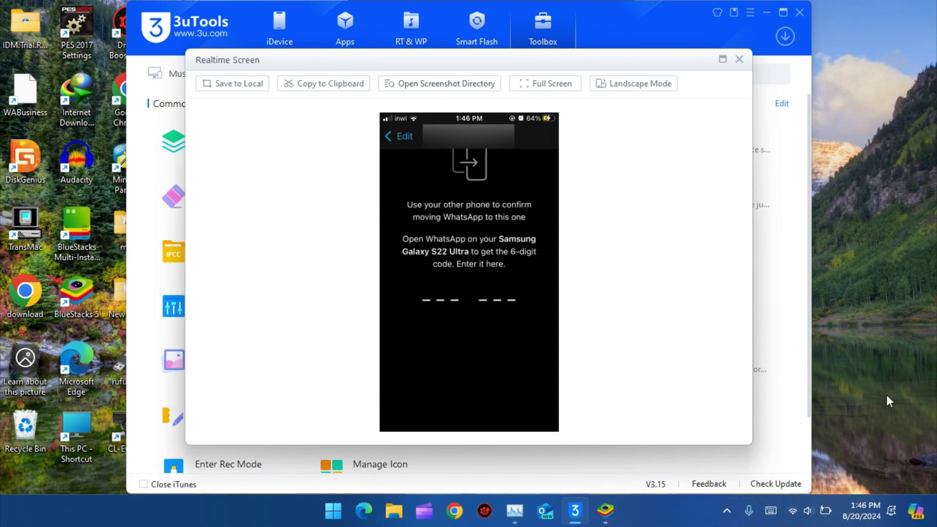
Bring BlueStacks forward to display the WhatsApp Business verification code.
left_click(610, 508)
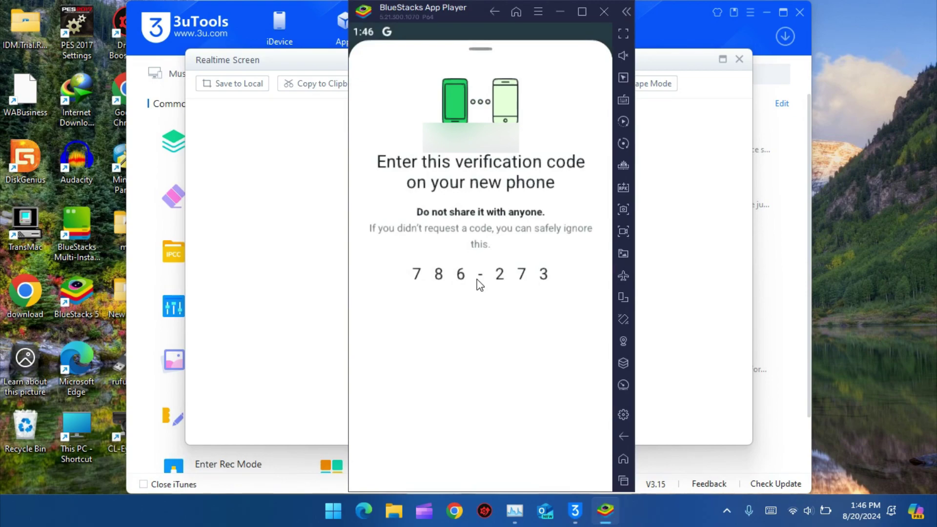
Drag the BlueStacks window left so the iPhone mirror is visible beside it.
left_click_drag(402, 16, 123, 37)
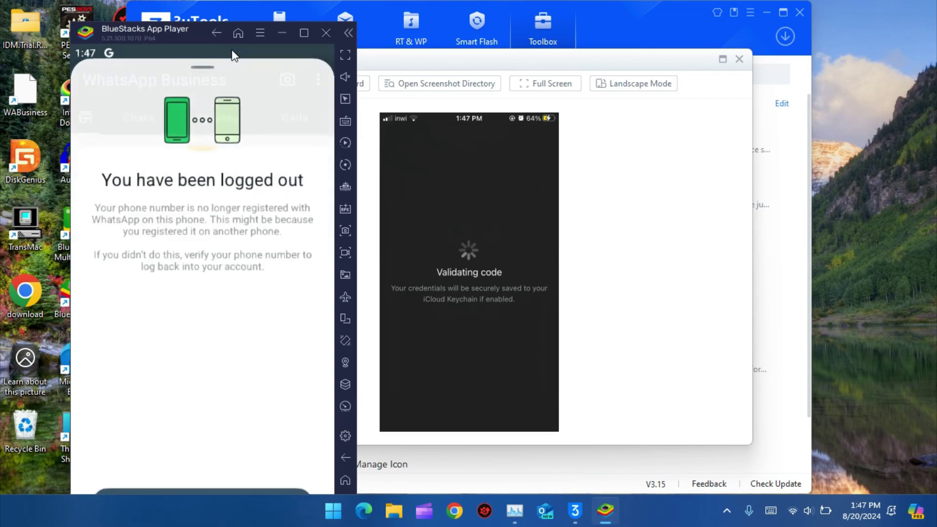
Move BlueStacks further up-left and bring the 3uTools iPhone mirror to the front.
left_click_drag(196, 38, 192, 17)
left_click(491, 361)
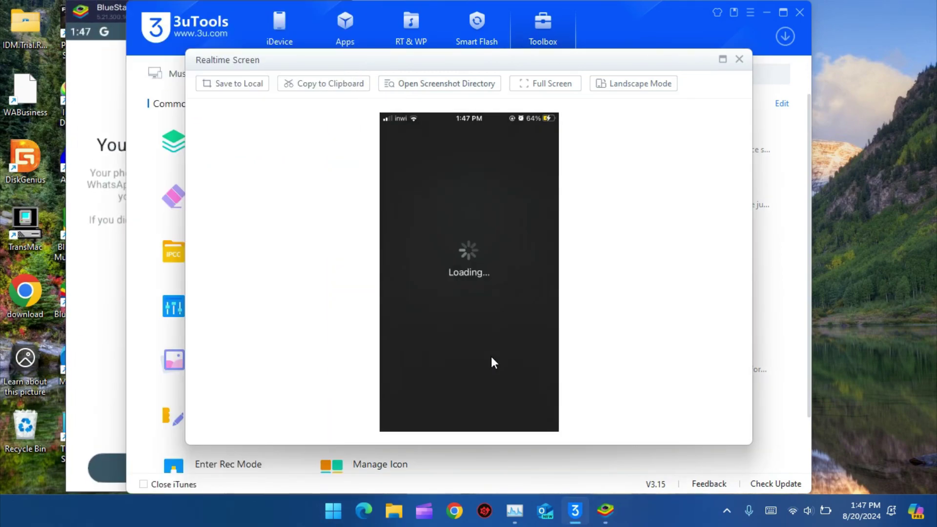